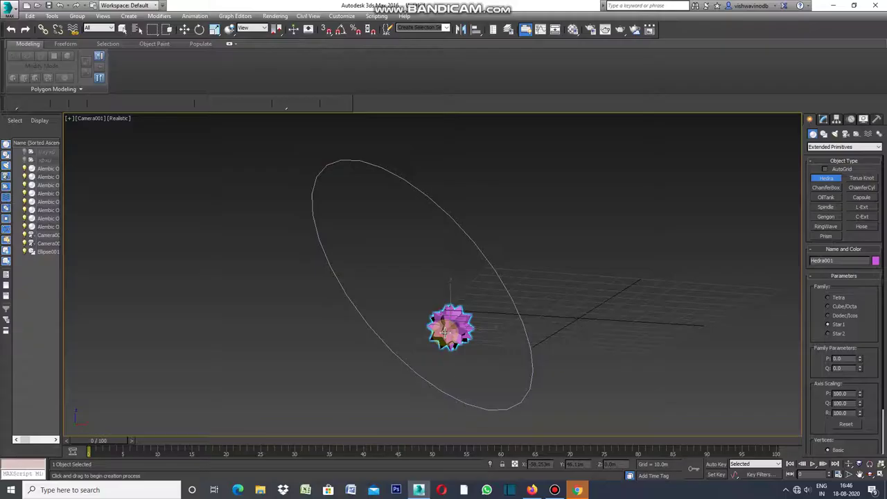
Place the Hedra, try Tetra, Cube/Octa, Dodec/Icos and Star2, then settle on Star1.
{"action": "left_click", "coordinate": [445, 331]}
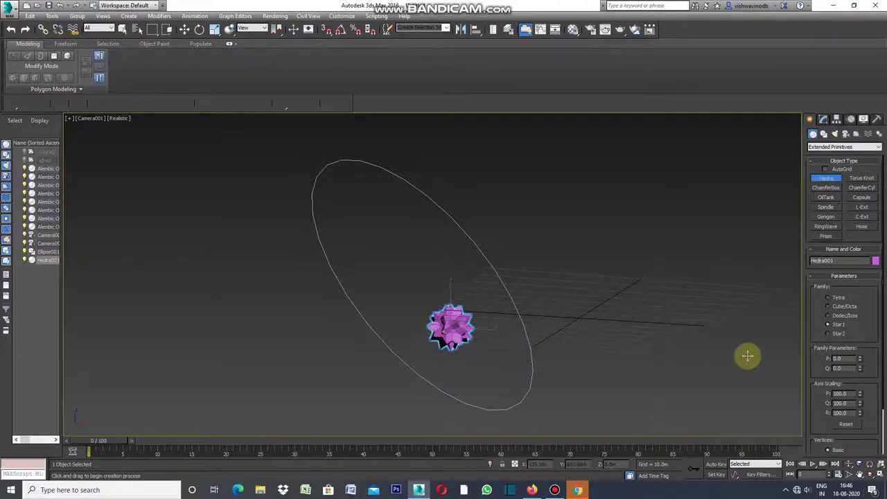
{"action": "left_click", "coordinate": [827, 298]}
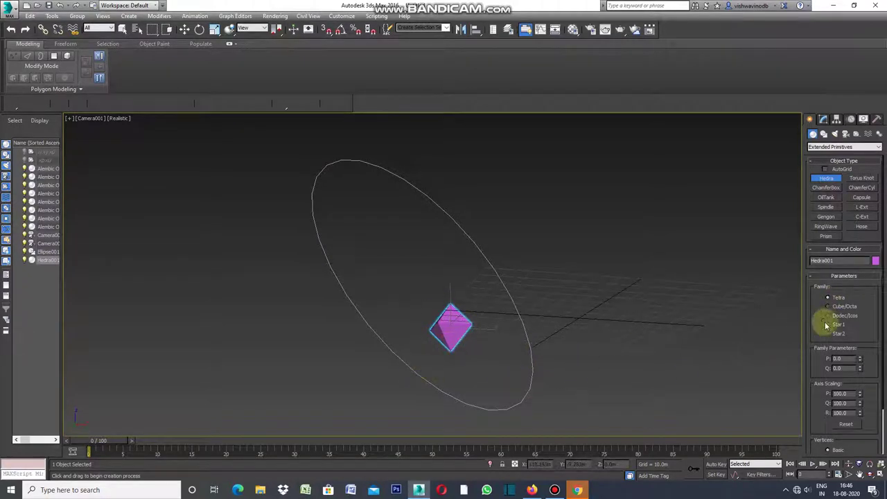
{"action": "left_click", "coordinate": [828, 306]}
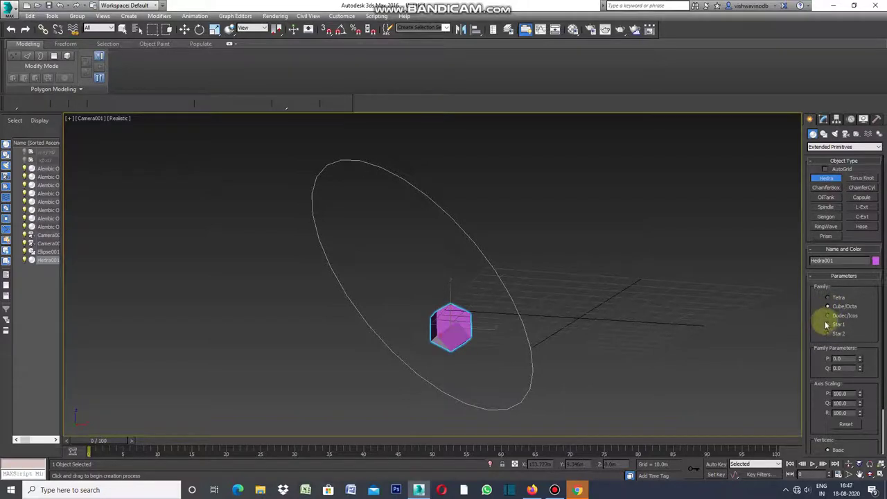
{"action": "left_click", "coordinate": [828, 316]}
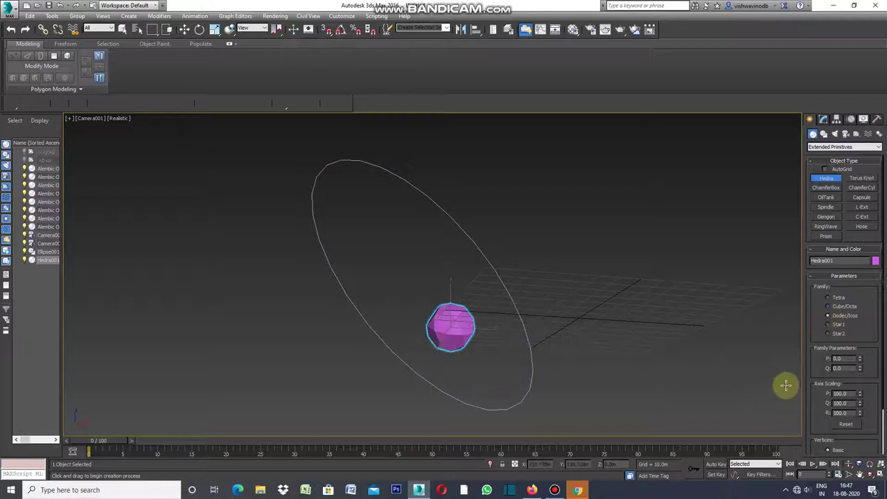
{"action": "left_click", "coordinate": [828, 325]}
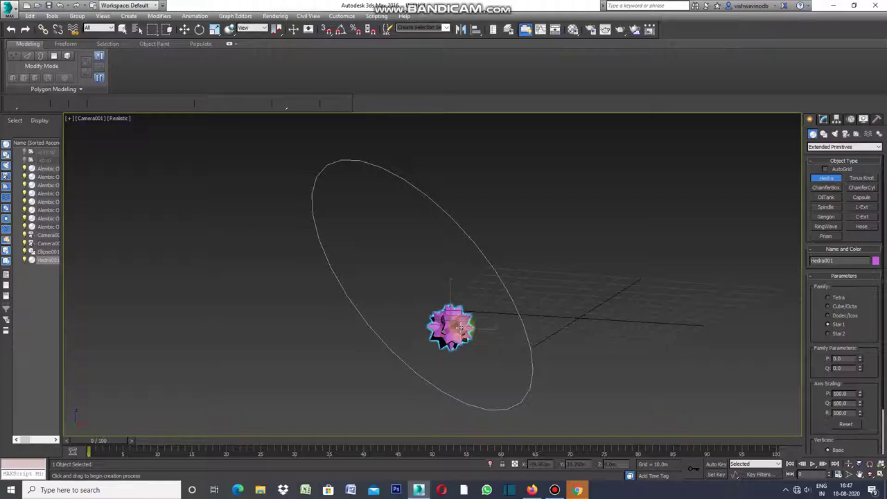
{"action": "left_click", "coordinate": [828, 334]}
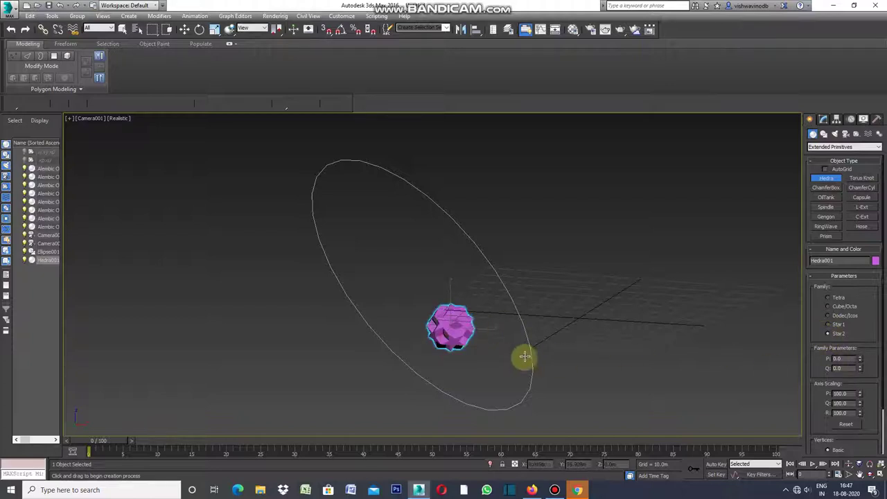
{"action": "left_click", "coordinate": [829, 325]}
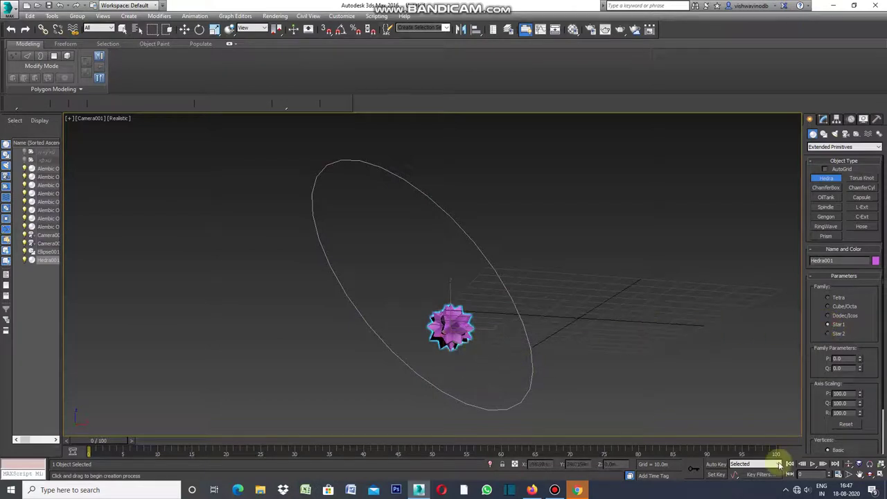
Zoom to Hedra001 in Perspective, convert it to Editable Poly, and enter Edge level.
{"action": "key", "text": "p"}
{"action": "key", "text": "z"}
{"action": "right_click", "coordinate": [534, 281]}
{"action": "mouse_move", "coordinate": [561, 375]}
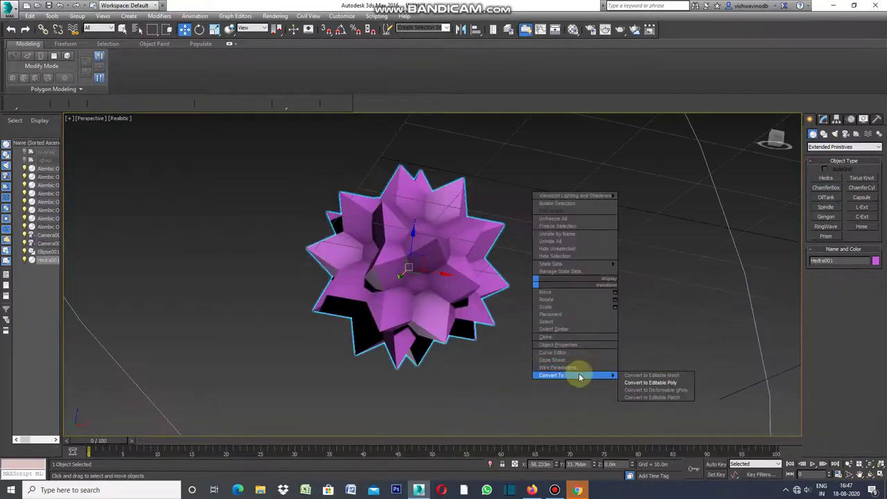
{"action": "left_click", "coordinate": [632, 383]}
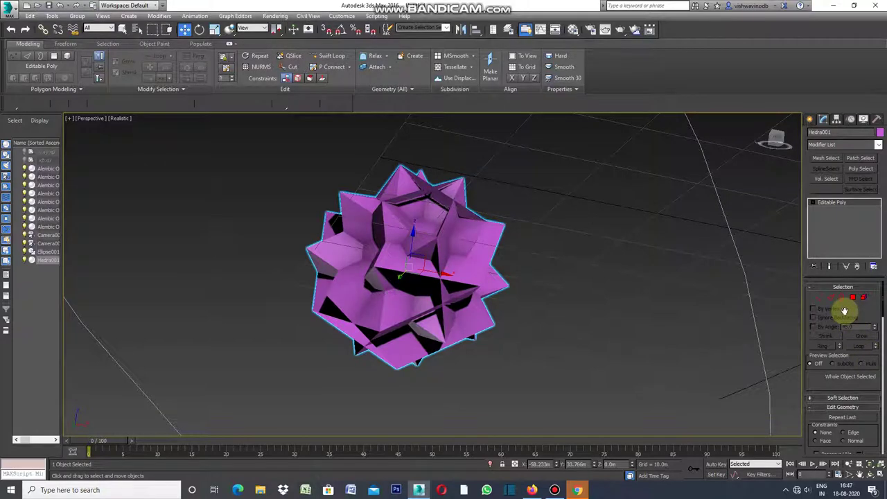
{"action": "left_click", "coordinate": [831, 298]}
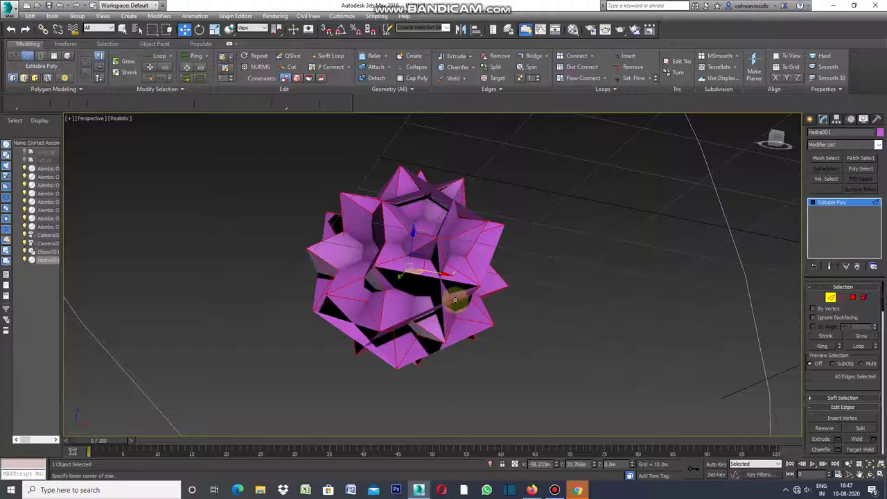
Connect the selected edges with 1 segment, growing the edge selection from 60 to 120.
{"action": "left_click_drag", "start_coordinate": [883, 303], "coordinate": [884, 324]}
{"action": "left_click", "coordinate": [873, 378]}
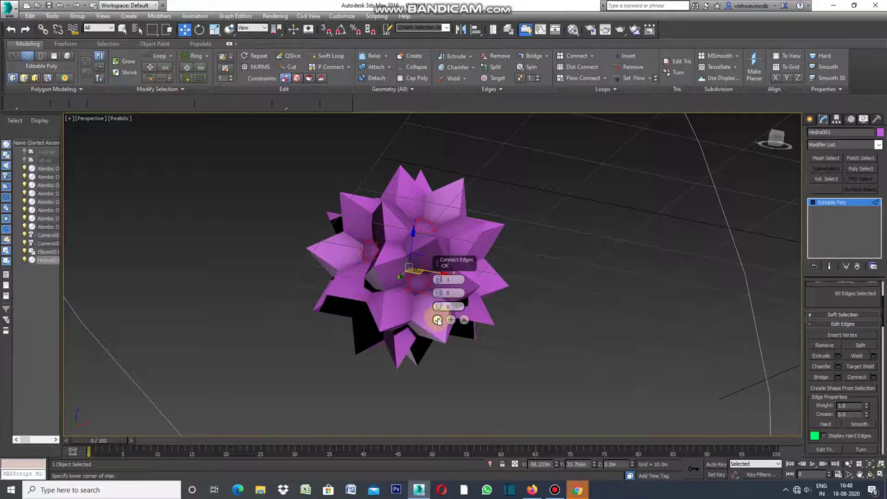
{"action": "left_click", "coordinate": [437, 320]}
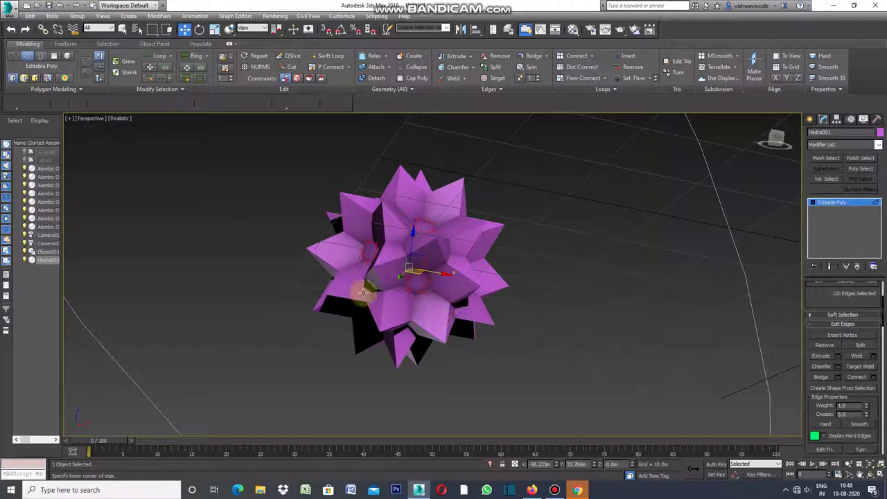
{"action": "scroll", "coordinate": [844, 353], "scroll_direction": "down", "scroll_amount": 2}
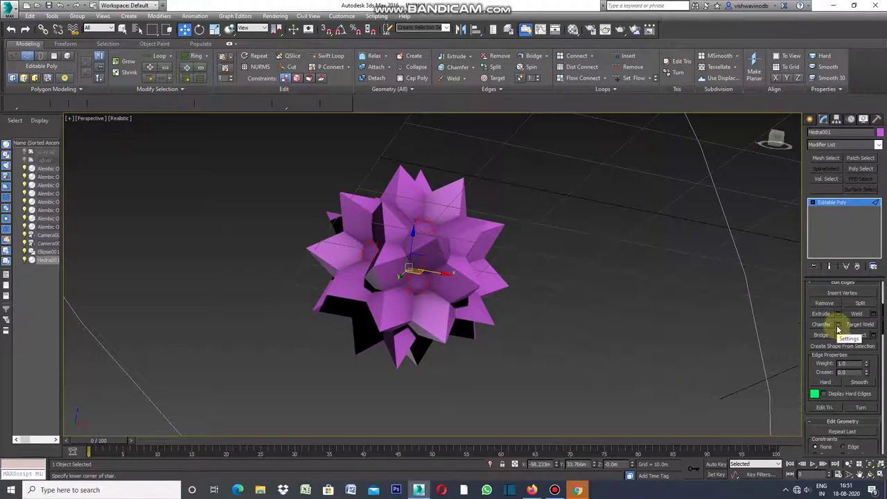
Chamfer the selected edges by 1.0m with 1 segment, then switch to Polygon level.
{"action": "left_click", "coordinate": [838, 326]}
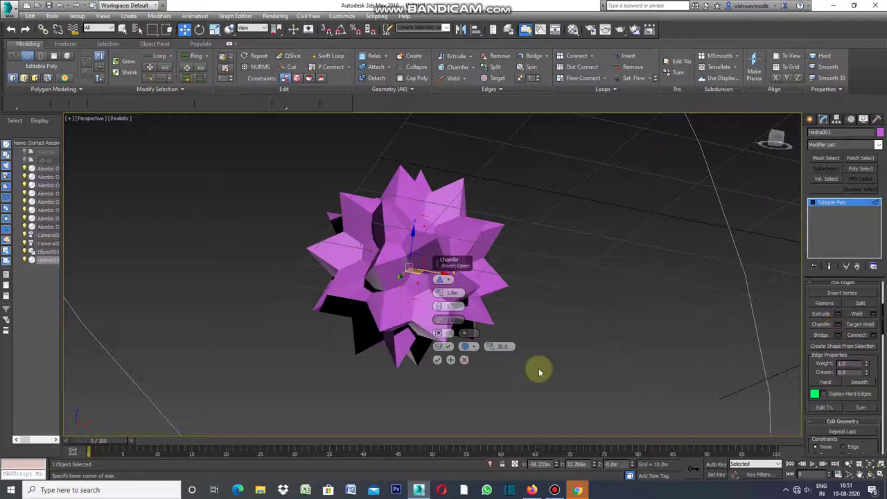
{"action": "right_click", "coordinate": [417, 289]}
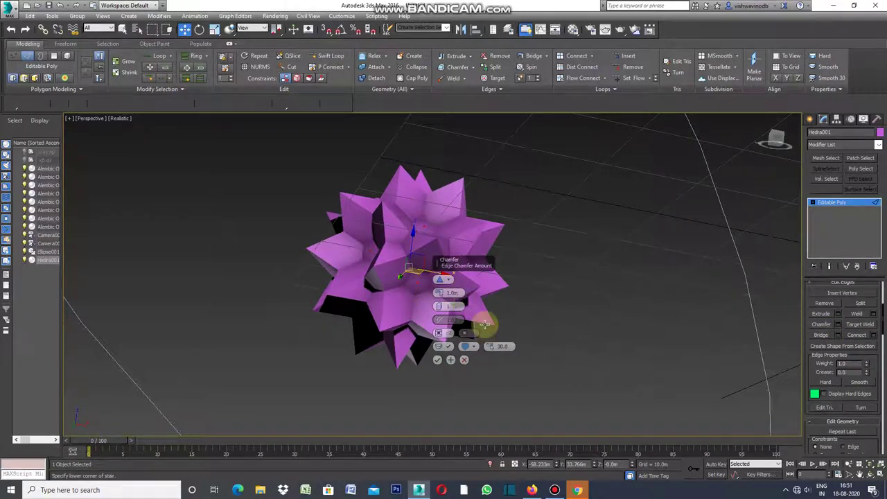
{"action": "left_click", "coordinate": [436, 359]}
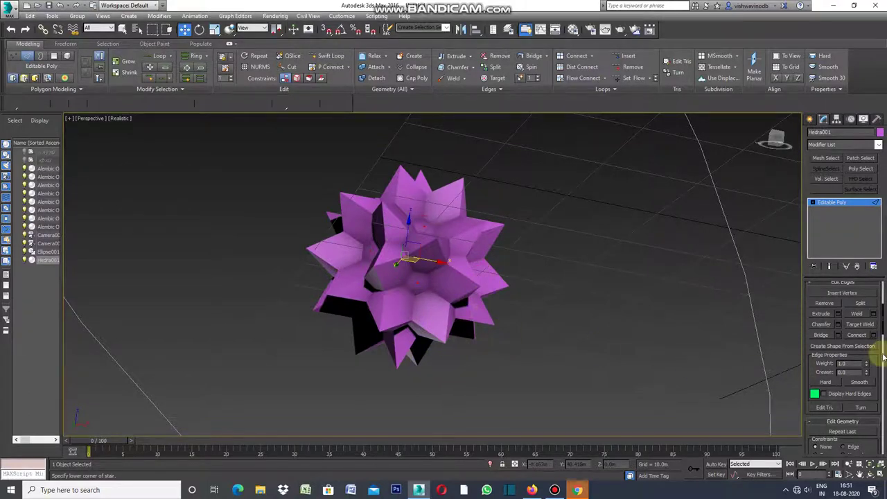
{"action": "key", "text": "4"}
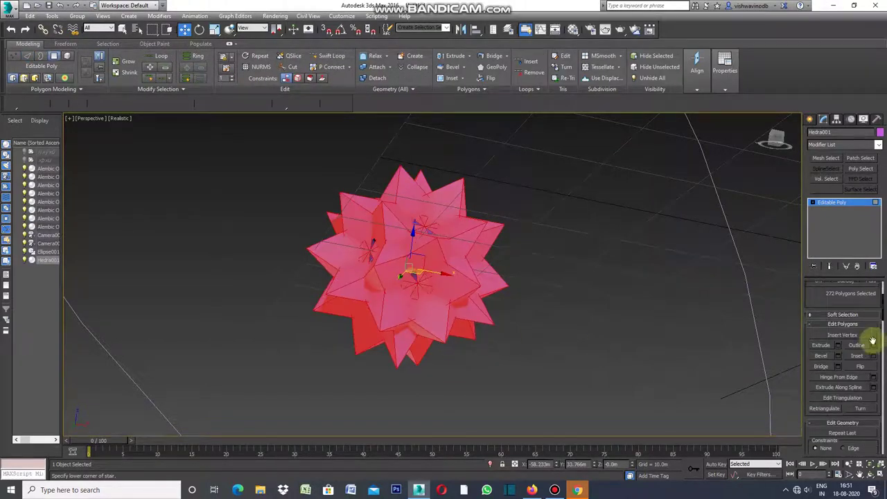
Inset all 272 polygons By Polygon with a 0.3m Inset Amount.
{"action": "left_click", "coordinate": [875, 357]}
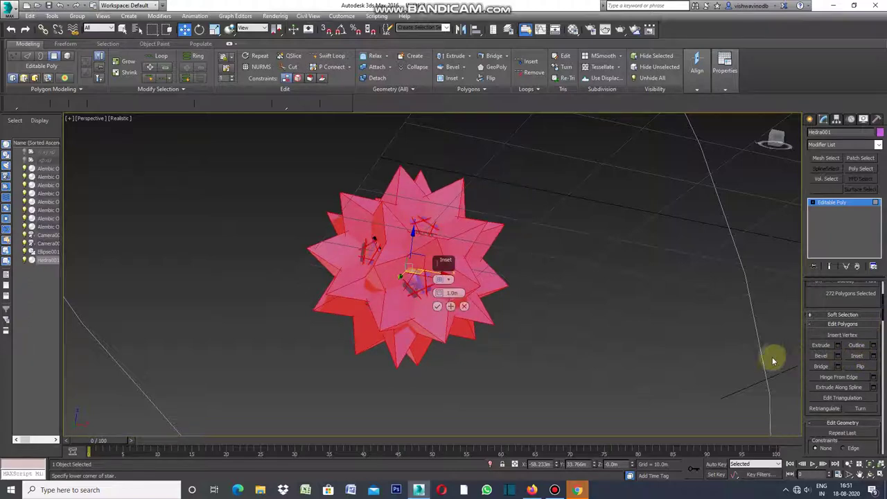
{"action": "left_click", "coordinate": [447, 280]}
{"action": "left_click", "coordinate": [478, 296]}
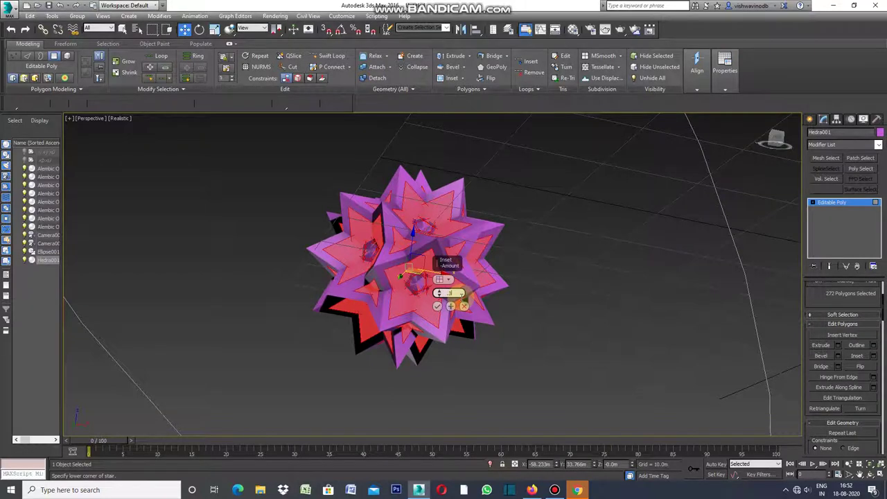
{"action": "key", "text": "Return"}
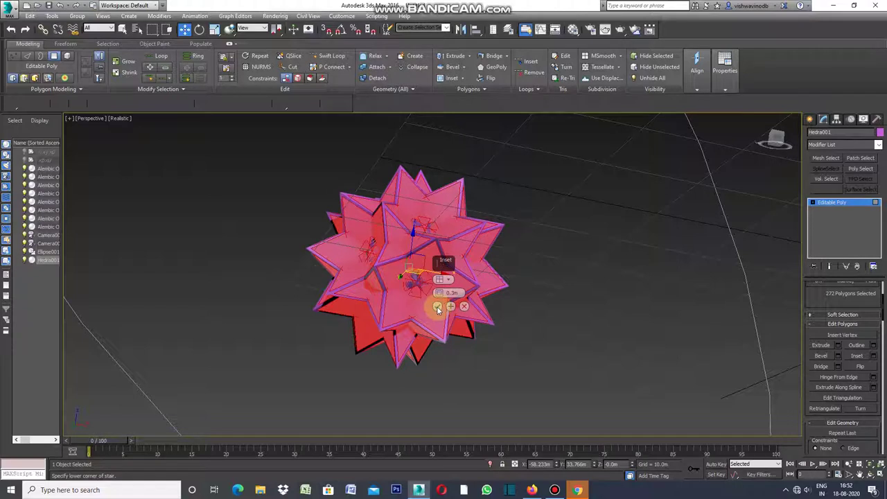
{"action": "left_click", "coordinate": [437, 308]}
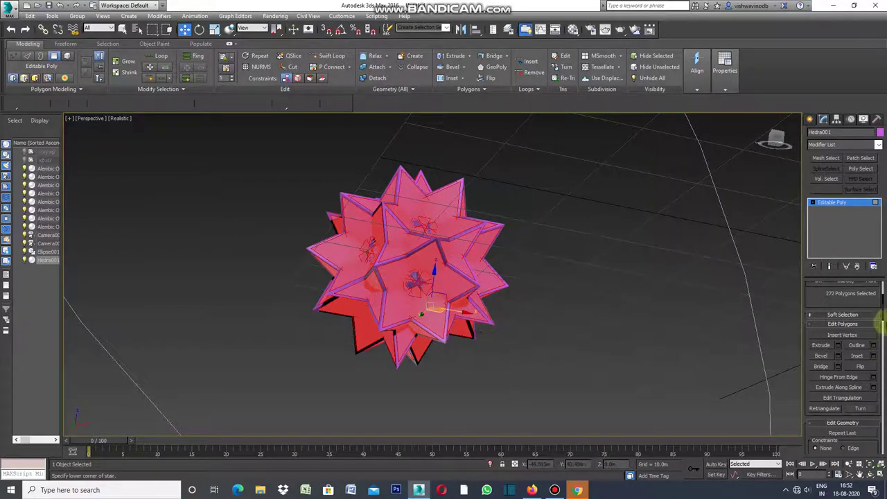
{"action": "left_click_drag", "start_coordinate": [882, 291], "coordinate": [874, 335]}
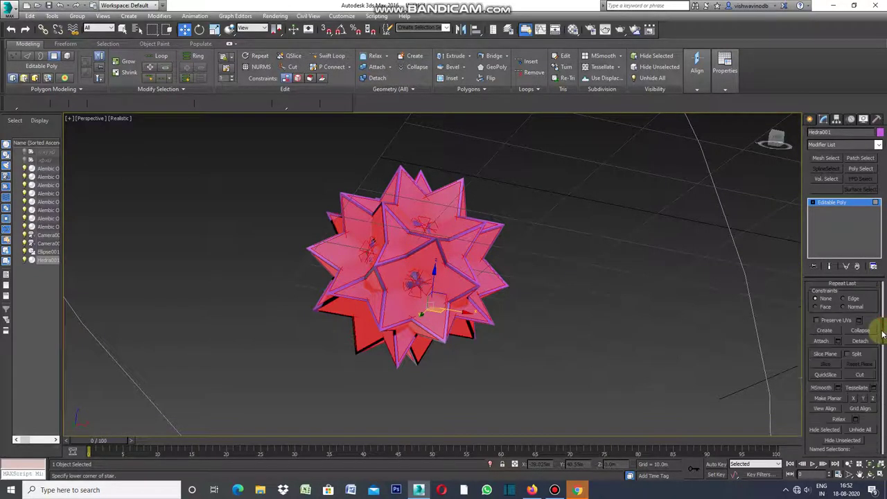
Detach the inset faces as Object001, colour the Hedra001 frame black, and select Object001.
{"action": "left_click", "coordinate": [859, 340]}
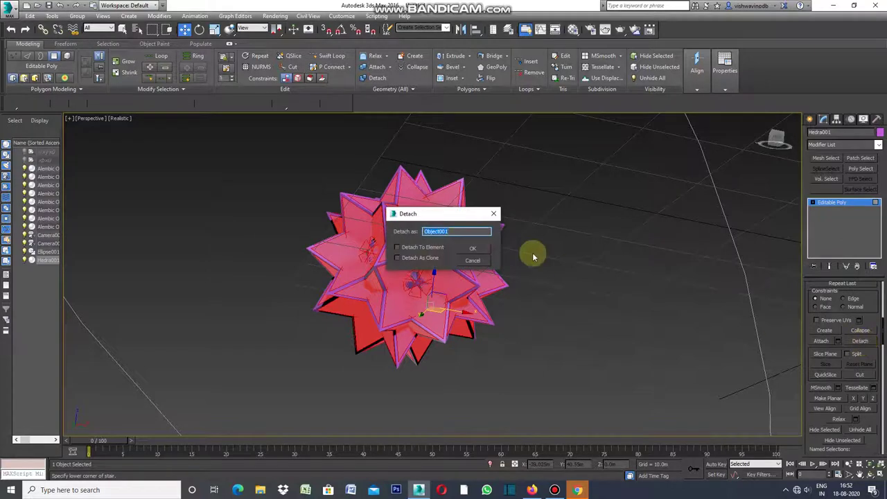
{"action": "left_click", "coordinate": [479, 249]}
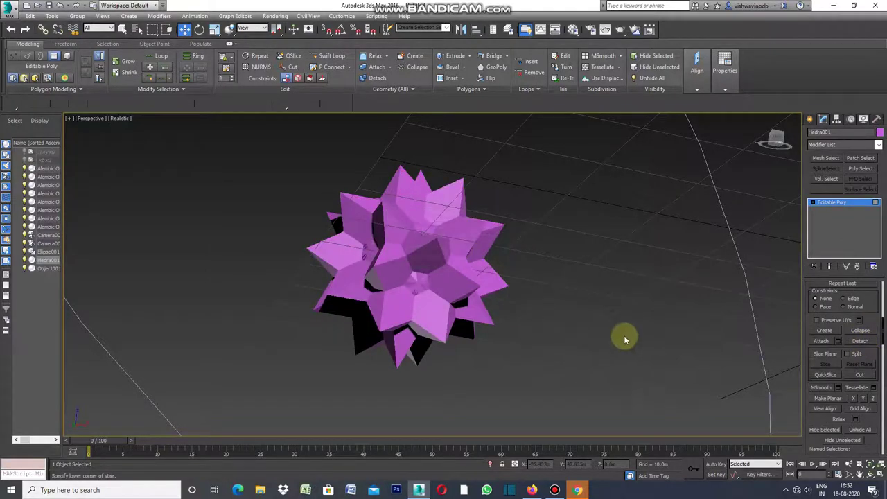
{"action": "left_click", "coordinate": [879, 132]}
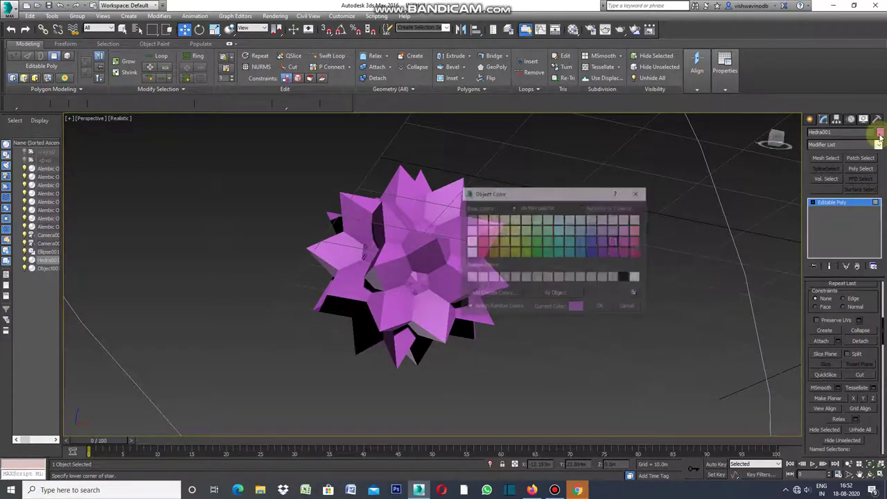
{"action": "left_click", "coordinate": [625, 277]}
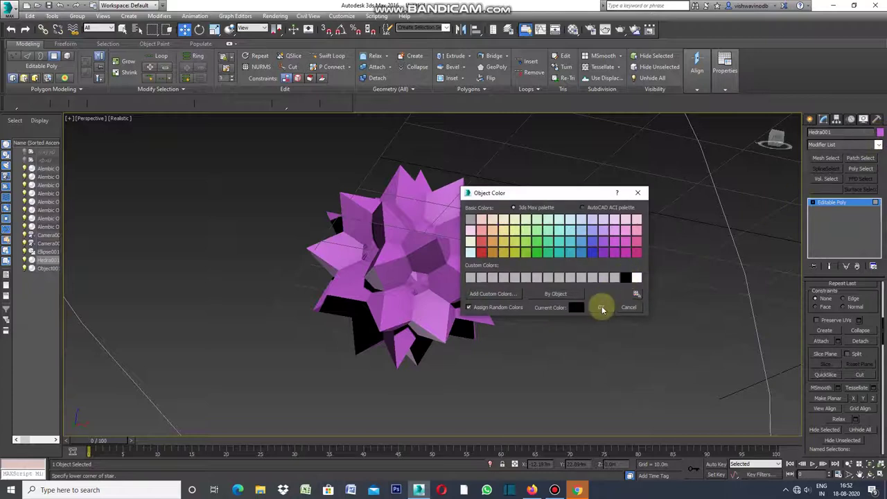
{"action": "left_click", "coordinate": [601, 307]}
{"action": "key", "text": "q"}
{"action": "left_click", "coordinate": [489, 298]}
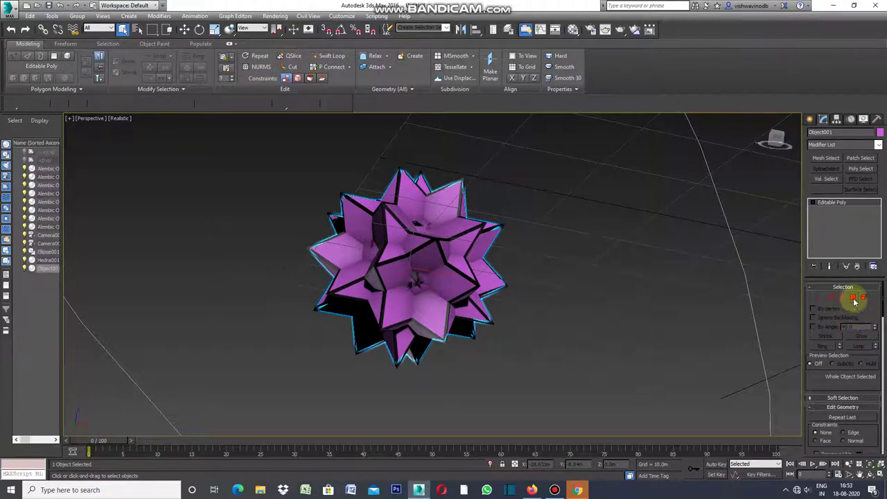
Inset all of Object001's polygons By Polygon with a 0.6m amount.
{"action": "left_click", "coordinate": [853, 298]}
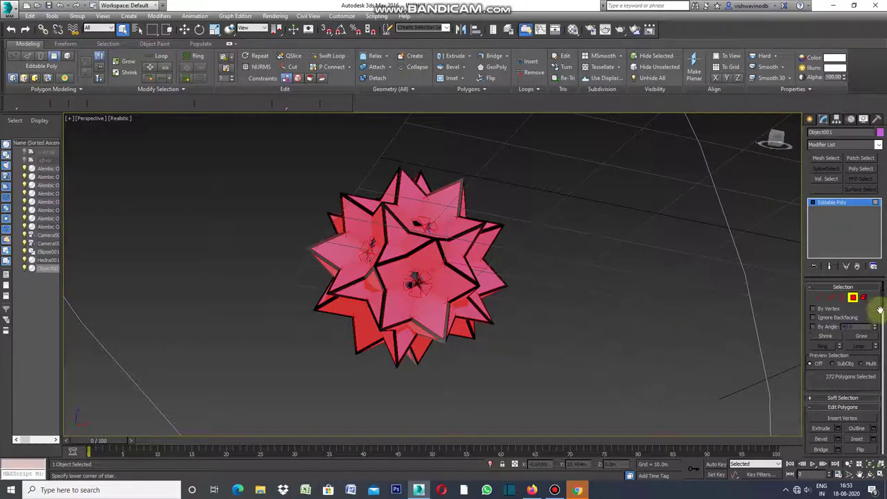
{"action": "scroll", "coordinate": [881, 305], "scroll_direction": "down", "scroll_amount": 1}
{"action": "scroll", "coordinate": [882, 305], "scroll_direction": "down", "scroll_amount": 2}
{"action": "scroll", "coordinate": [882, 305], "scroll_direction": "down", "scroll_amount": 1}
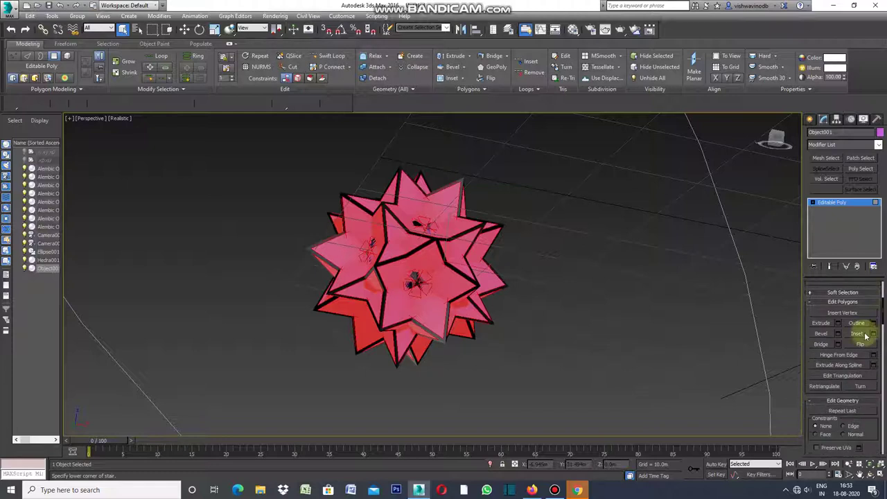
{"action": "left_click", "coordinate": [876, 336]}
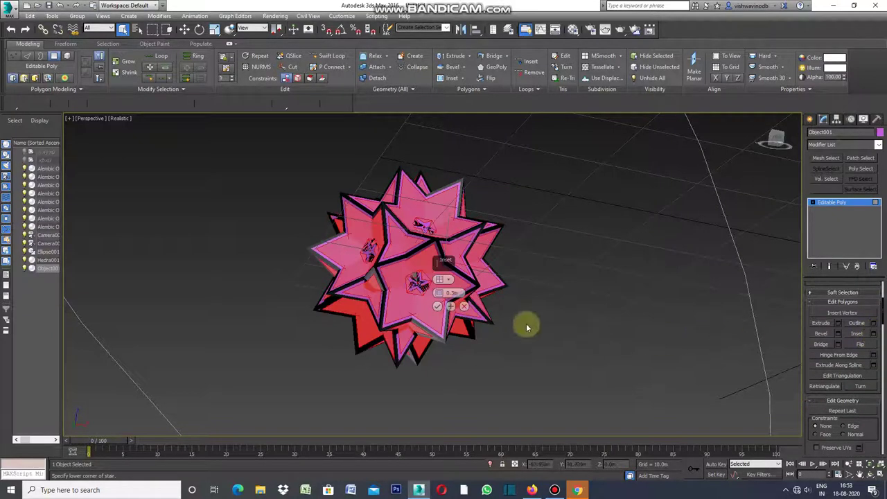
{"action": "left_click", "coordinate": [451, 282]}
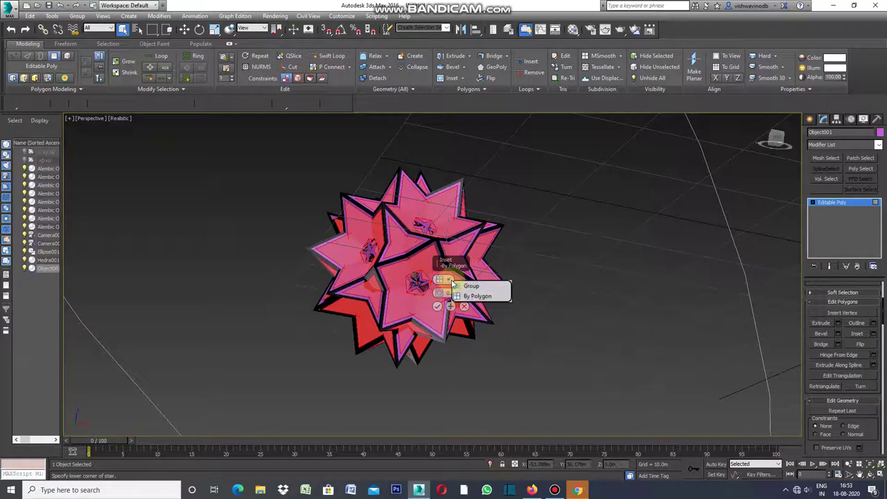
{"action": "left_click", "coordinate": [490, 300]}
{"action": "type", "text": "0.6"}
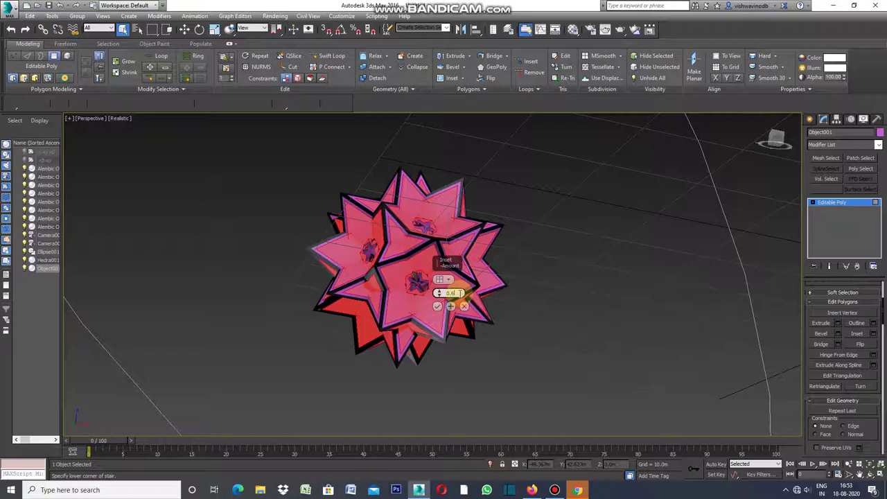
{"action": "key", "text": "Return"}
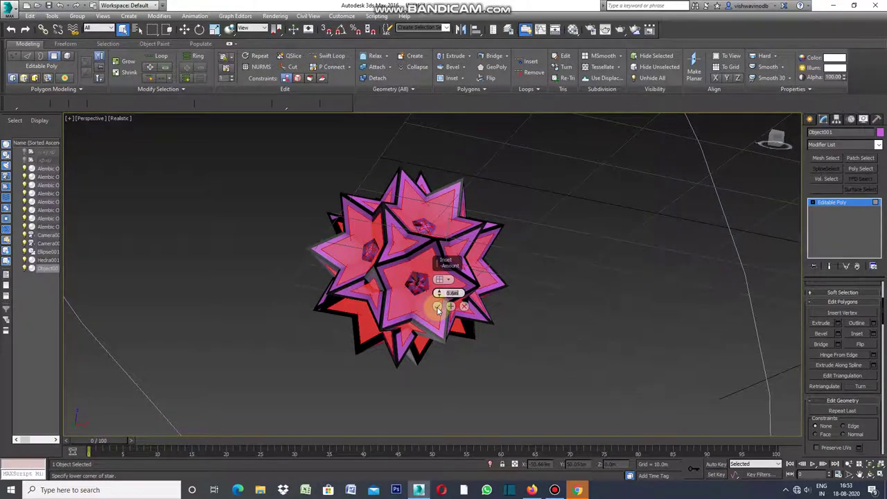
{"action": "left_click", "coordinate": [437, 307]}
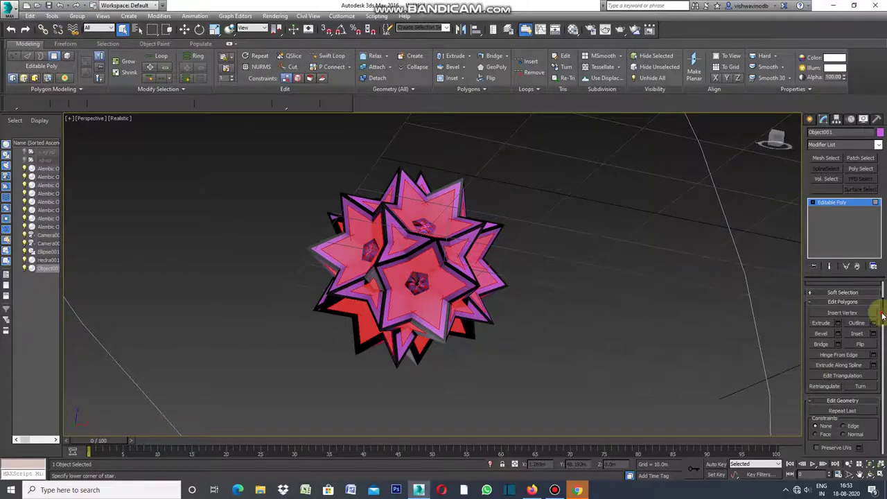
Detach the inner inset faces into a new object named Object002.
{"action": "left_click_drag", "start_coordinate": [883, 316], "coordinate": [883, 335]}
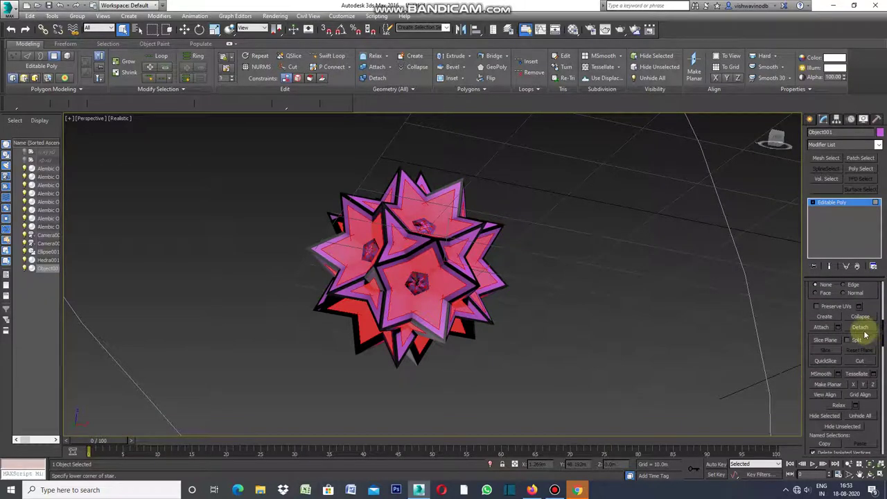
{"action": "left_click", "coordinate": [860, 327]}
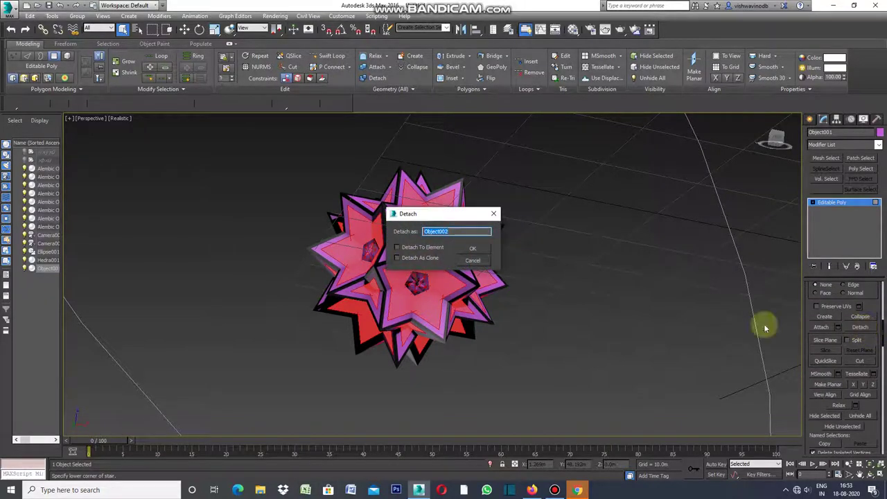
{"action": "left_click", "coordinate": [474, 249]}
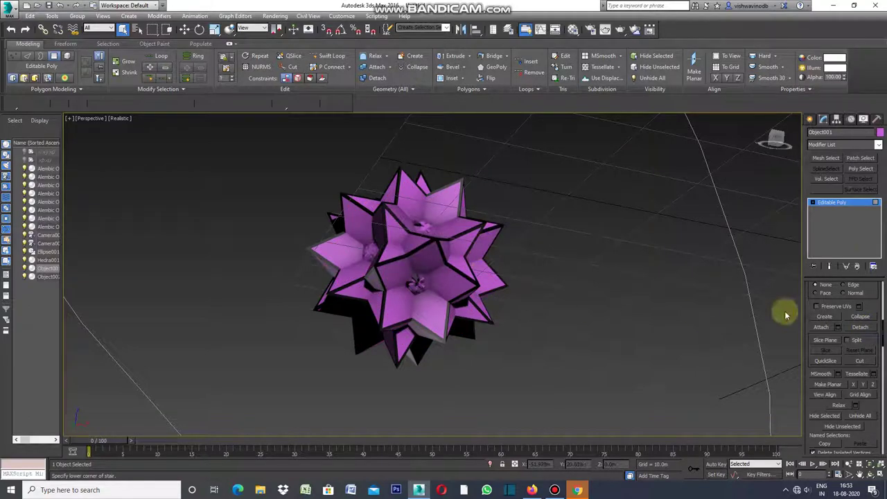
Colour the remaining Object001 border ring white and deselect it.
{"action": "left_click", "coordinate": [880, 133]}
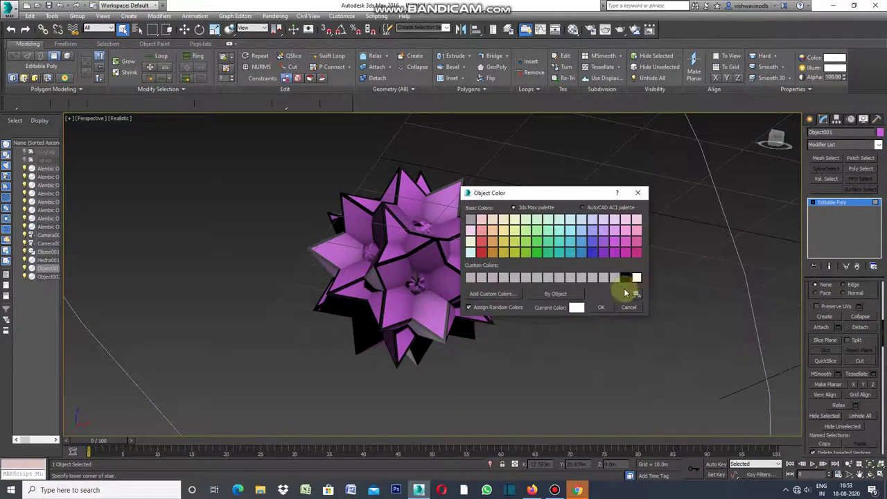
{"action": "left_click", "coordinate": [601, 307]}
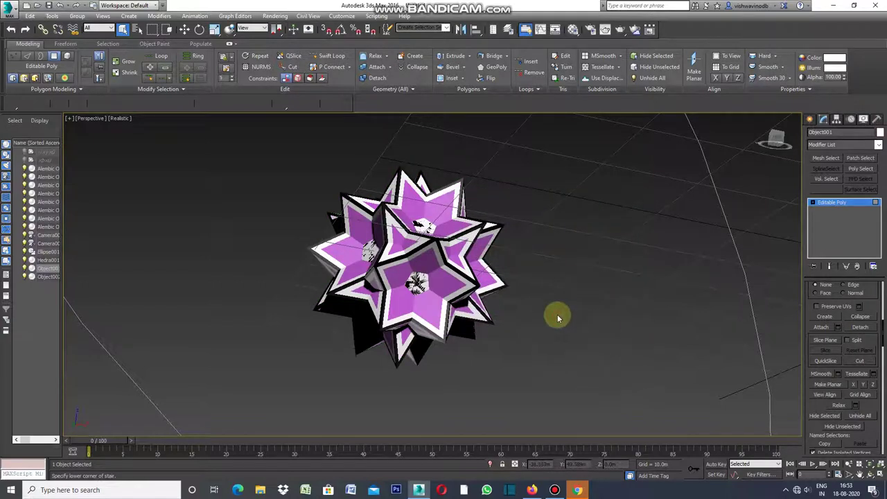
{"action": "scroll", "coordinate": [410, 293], "scroll_direction": "up", "scroll_amount": 3}
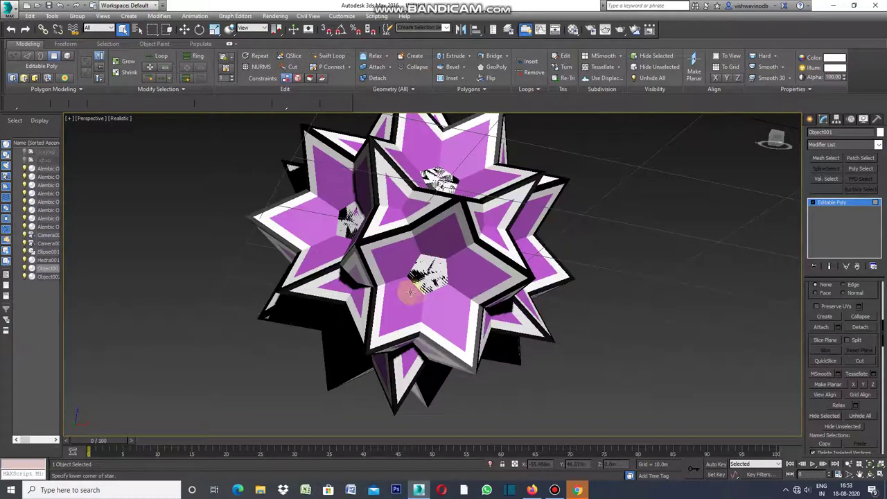
{"action": "scroll", "coordinate": [409, 293], "scroll_direction": "up", "scroll_amount": 3}
{"action": "scroll", "coordinate": [449, 308], "scroll_direction": "down", "scroll_amount": 3}
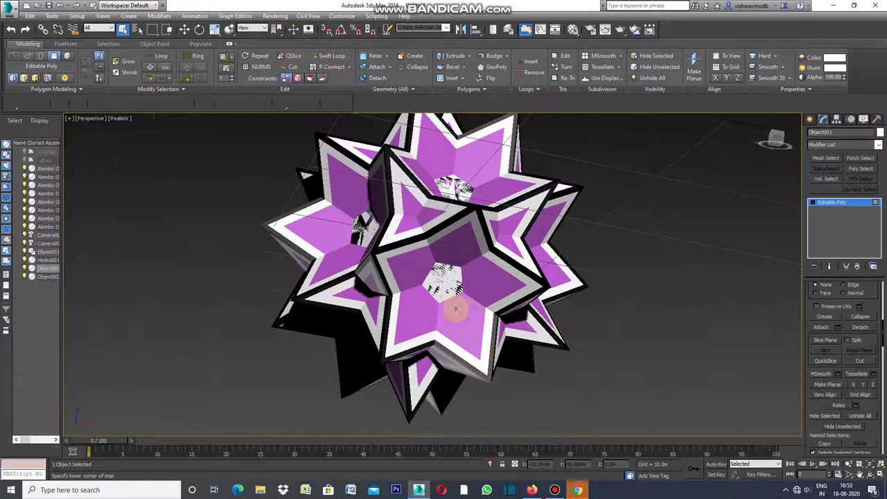
{"action": "left_click", "coordinate": [646, 356]}
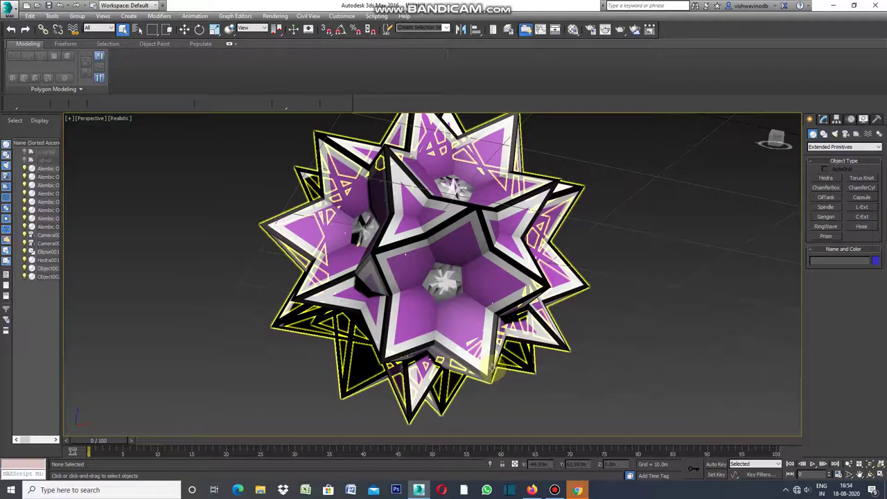
Add a Shell modifier to Hedra001 with an Outer Amount of 0.3m, then deselect.
{"action": "left_click", "coordinate": [490, 367]}
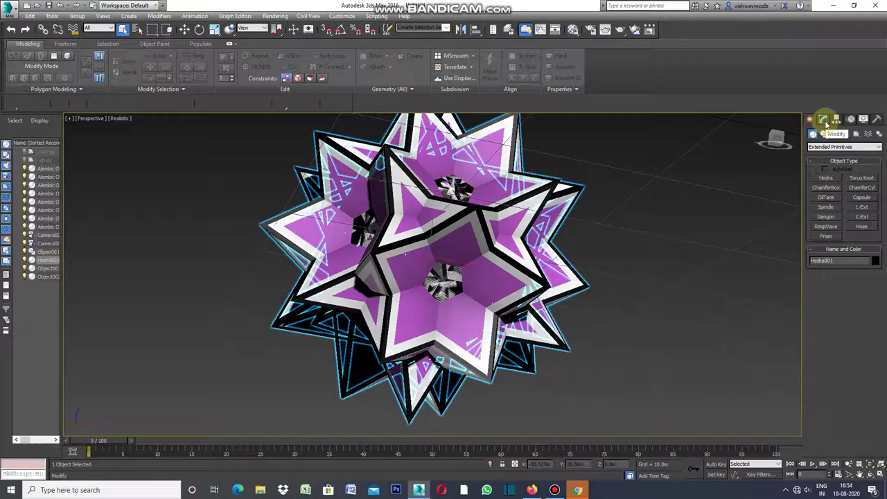
{"action": "left_click", "coordinate": [825, 119]}
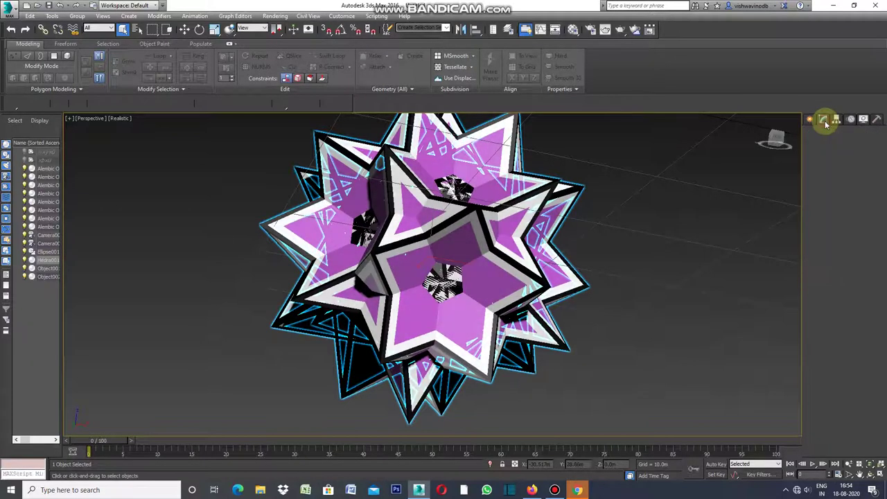
{"action": "left_click", "coordinate": [879, 146]}
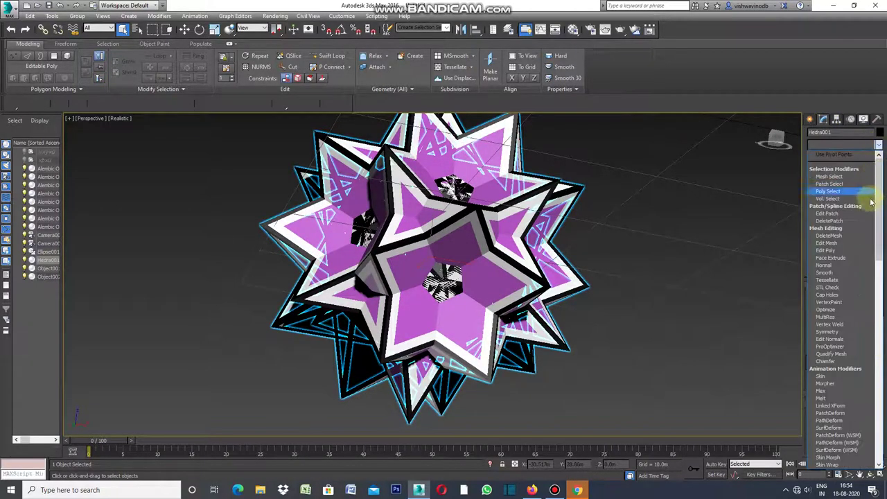
{"action": "scroll", "coordinate": [881, 251], "scroll_direction": "down", "scroll_amount": 2}
{"action": "left_click_drag", "start_coordinate": [881, 251], "coordinate": [837, 392]}
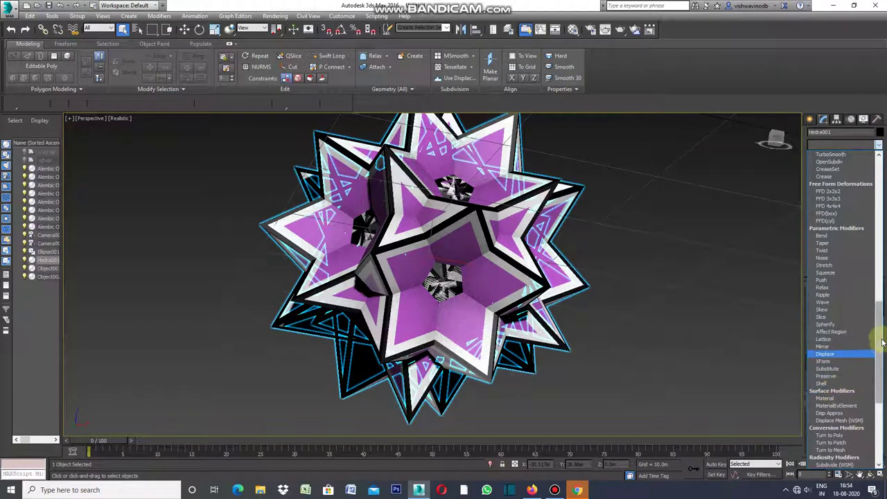
{"action": "left_click", "coordinate": [835, 384]}
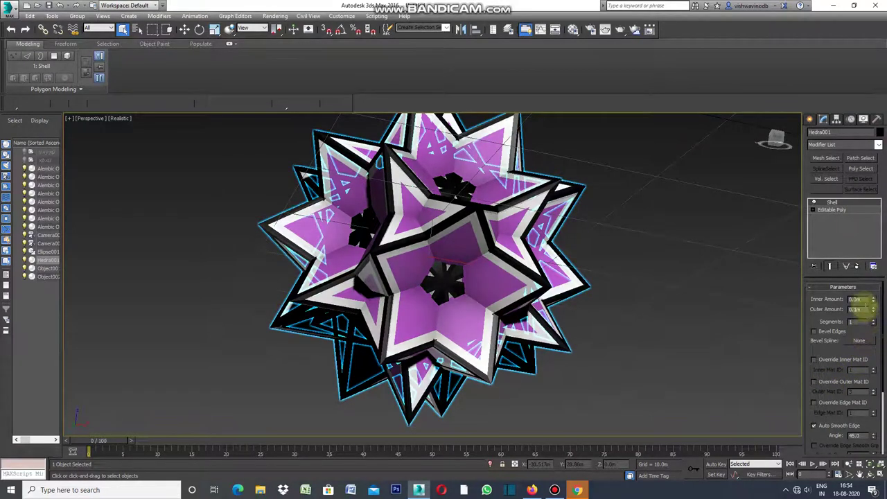
{"action": "left_click_drag", "start_coordinate": [863, 313], "coordinate": [863, 313]}
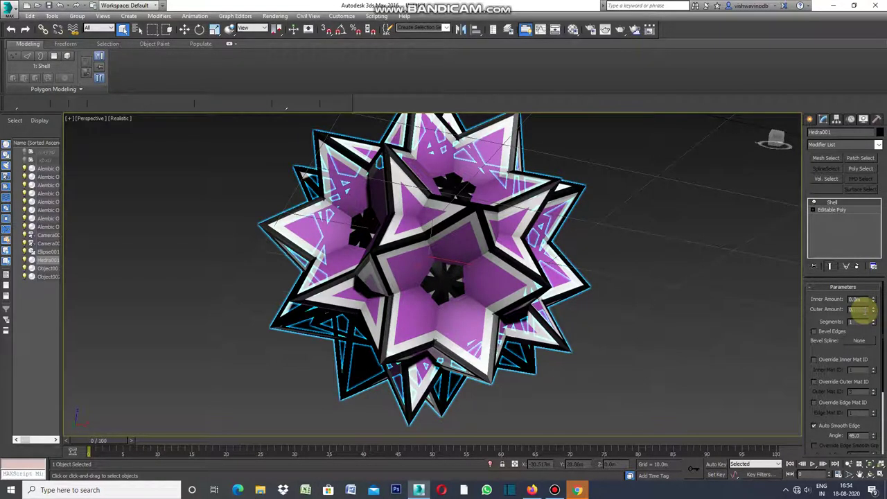
{"action": "left_click_drag", "start_coordinate": [864, 311], "coordinate": [864, 310]}
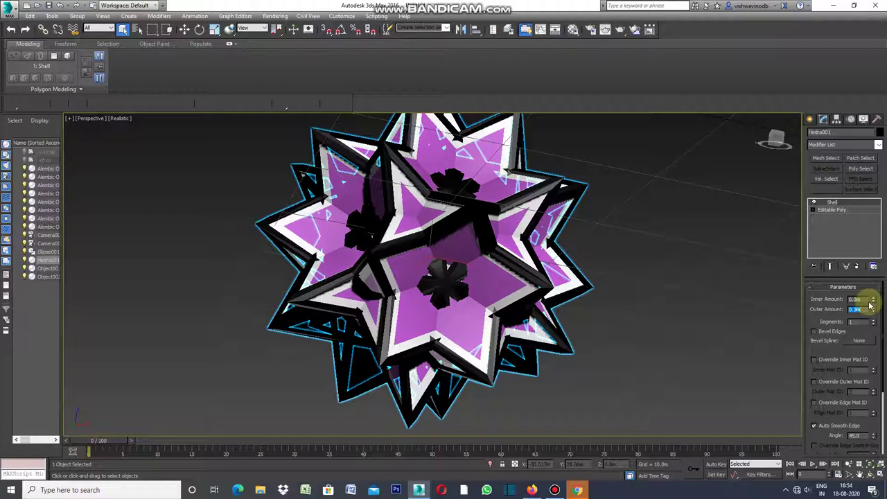
{"action": "left_click", "coordinate": [738, 271]}
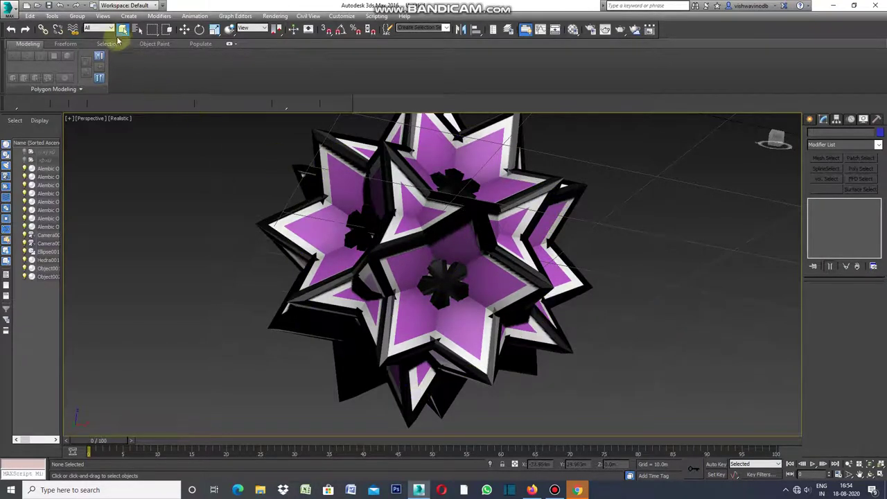
Select the white Object001 frame and give it a Shell with 0.6m Outer Amount.
{"action": "left_click", "coordinate": [380, 281]}
{"action": "left_click", "coordinate": [784, 200]}
{"action": "left_click", "coordinate": [810, 119]}
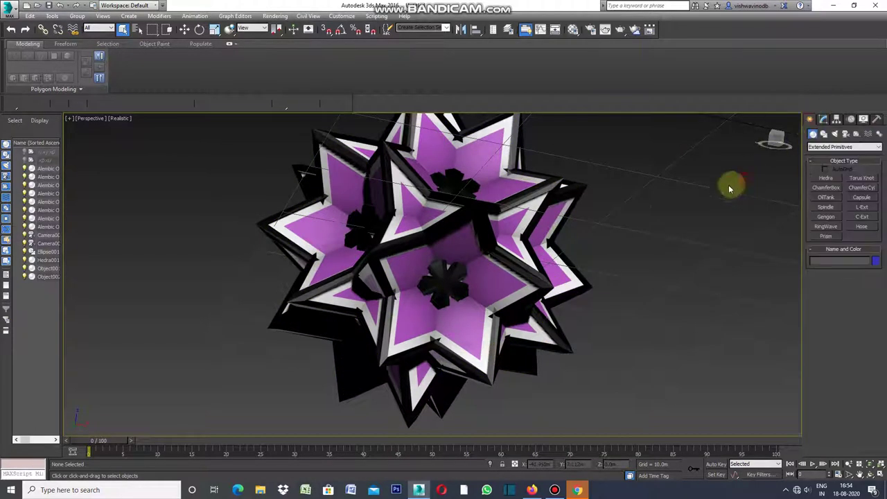
{"action": "left_click", "coordinate": [534, 204]}
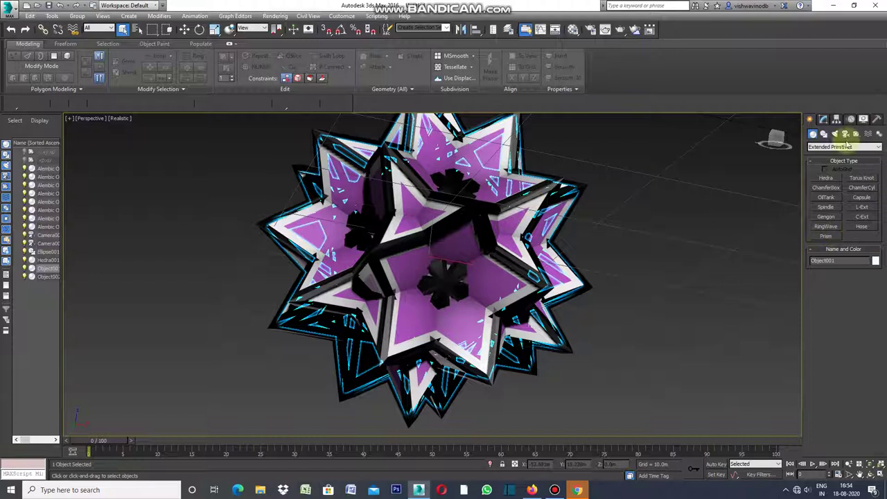
{"action": "left_click", "coordinate": [824, 119]}
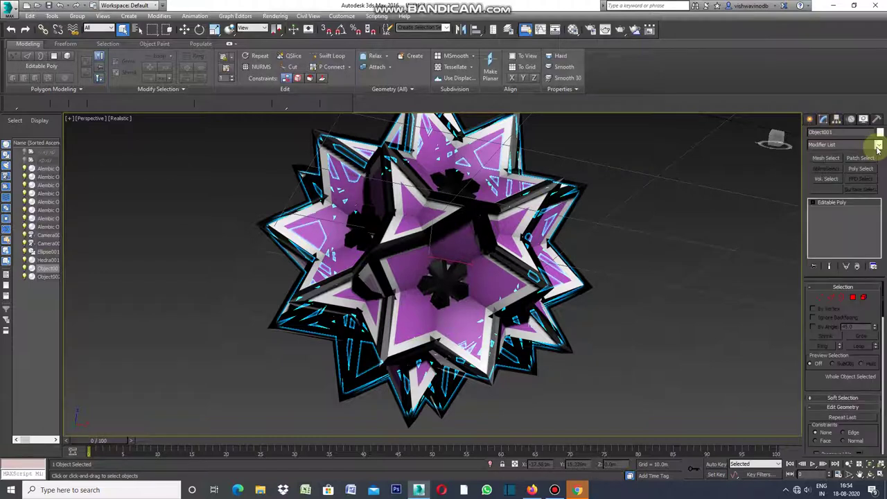
{"action": "left_click", "coordinate": [878, 147]}
{"action": "left_click_drag", "start_coordinate": [877, 158], "coordinate": [880, 384]}
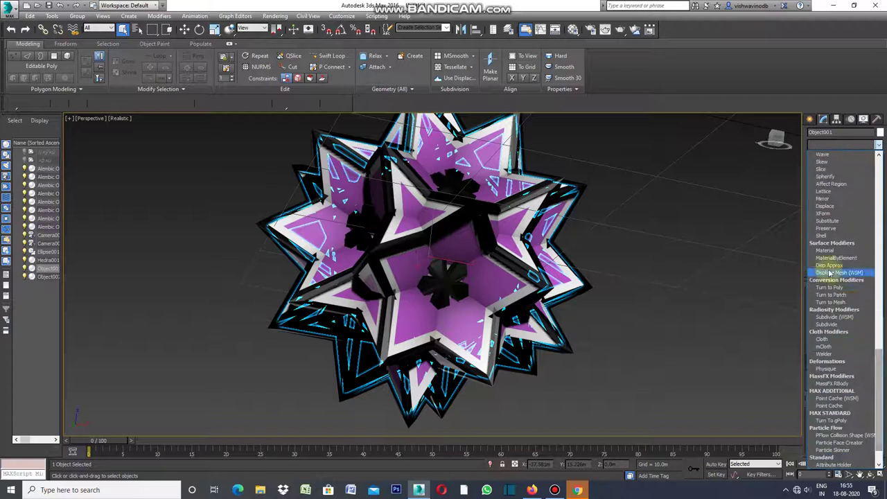
{"action": "left_click", "coordinate": [823, 237]}
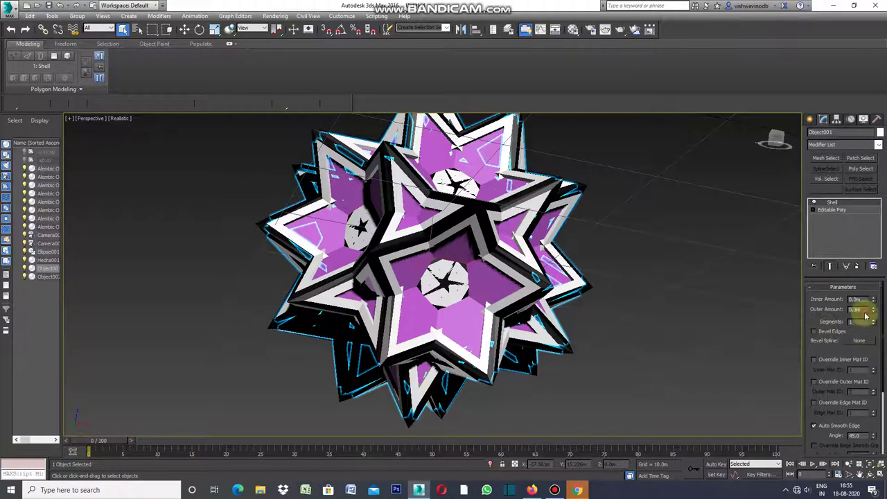
{"action": "left_click_drag", "start_coordinate": [863, 312], "coordinate": [864, 312]}
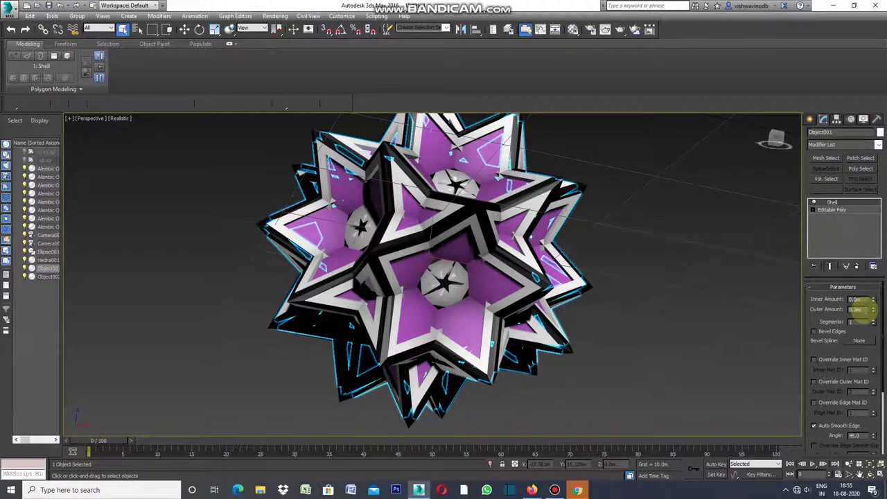
{"action": "left_click_drag", "start_coordinate": [860, 309], "coordinate": [860, 308]}
{"action": "type", "text": "6"}
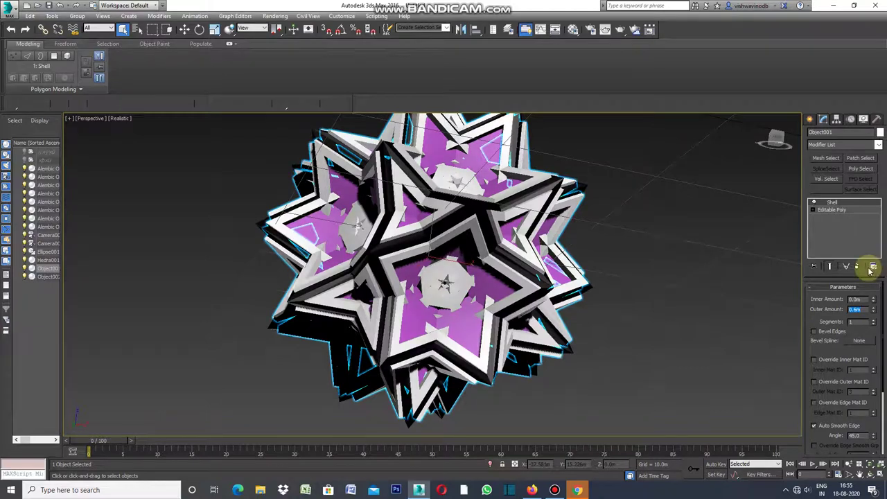
{"action": "left_click", "coordinate": [779, 331]}
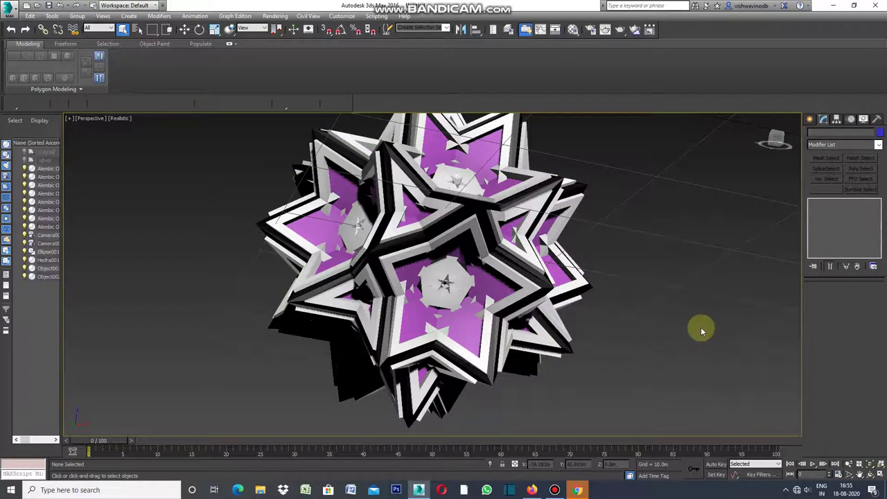
Orbit around the white-and-black star sculpture, then frame it in Camera001 against the city skyline.
{"action": "left_click", "coordinate": [810, 119]}
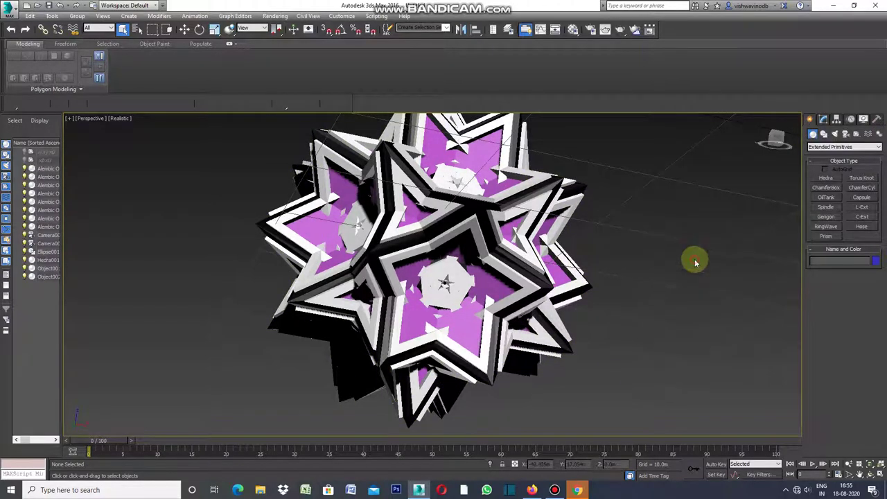
{"action": "left_click", "coordinate": [871, 474]}
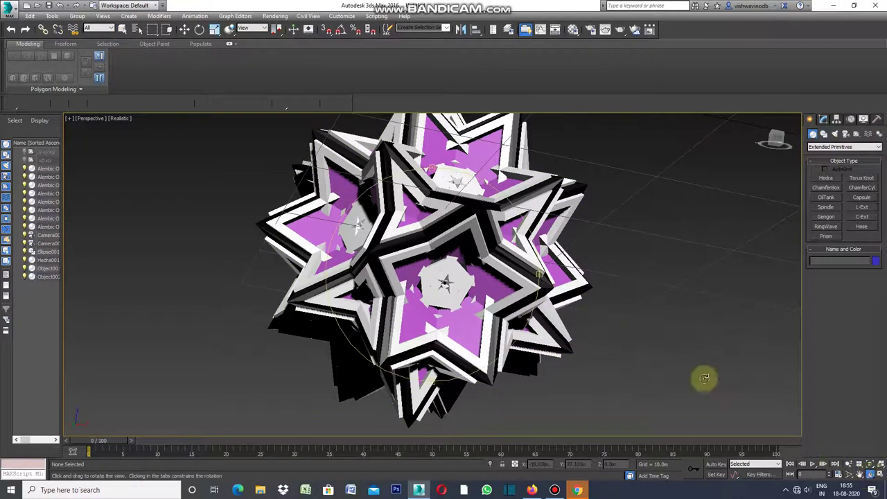
{"action": "left_click_drag", "start_coordinate": [554, 282], "coordinate": [499, 277]}
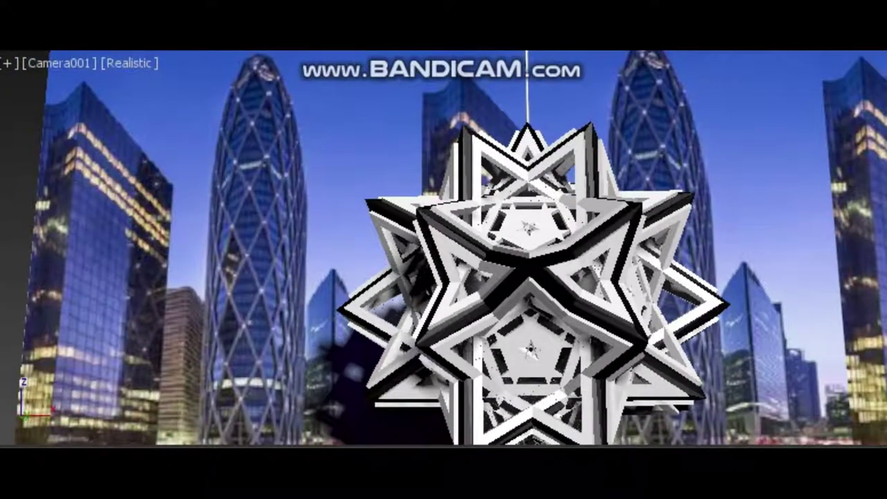
{"action": "key", "text": "w"}
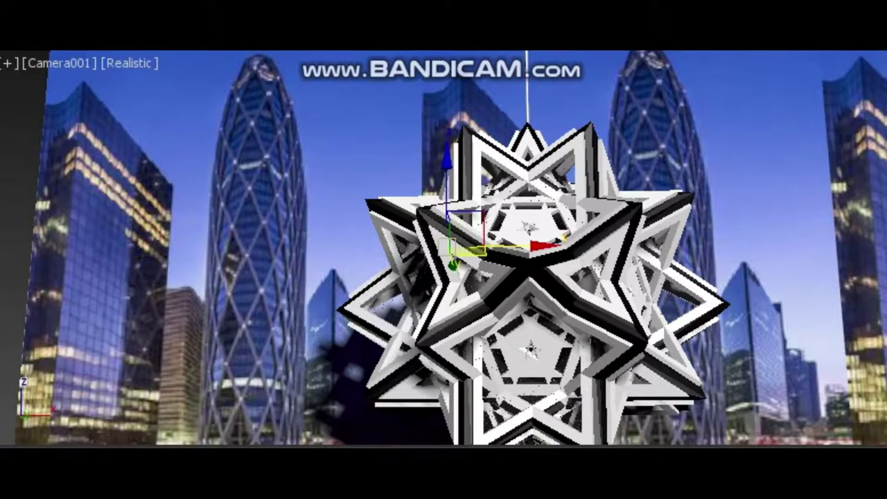